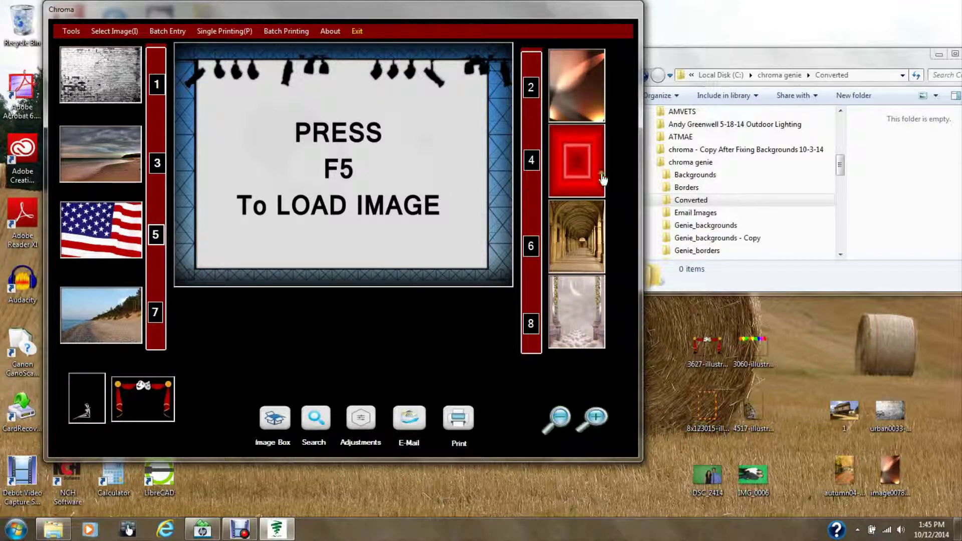
Step: Show the empty Converted folder under chroma genie in the file browser beside Chroma Genie
click(756, 56)
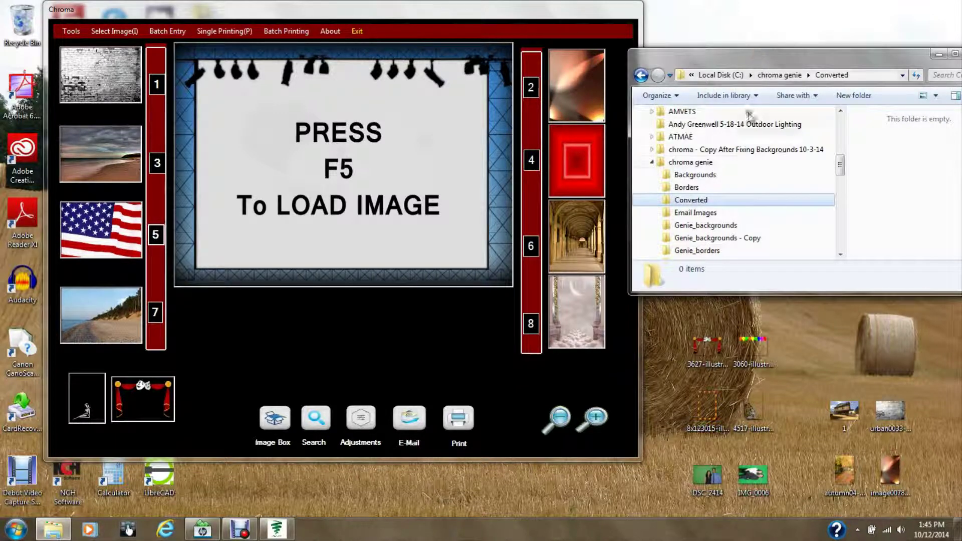
click(707, 201)
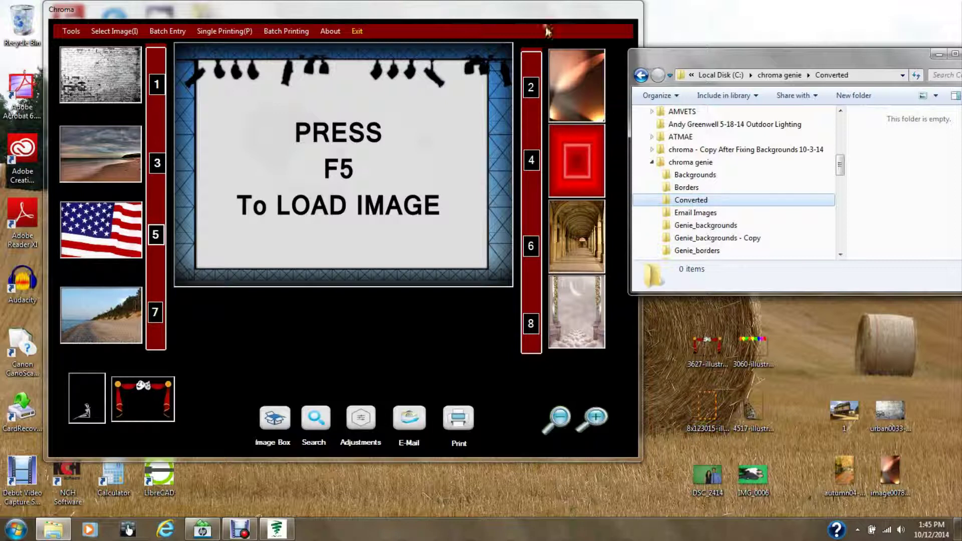
click(457, 32)
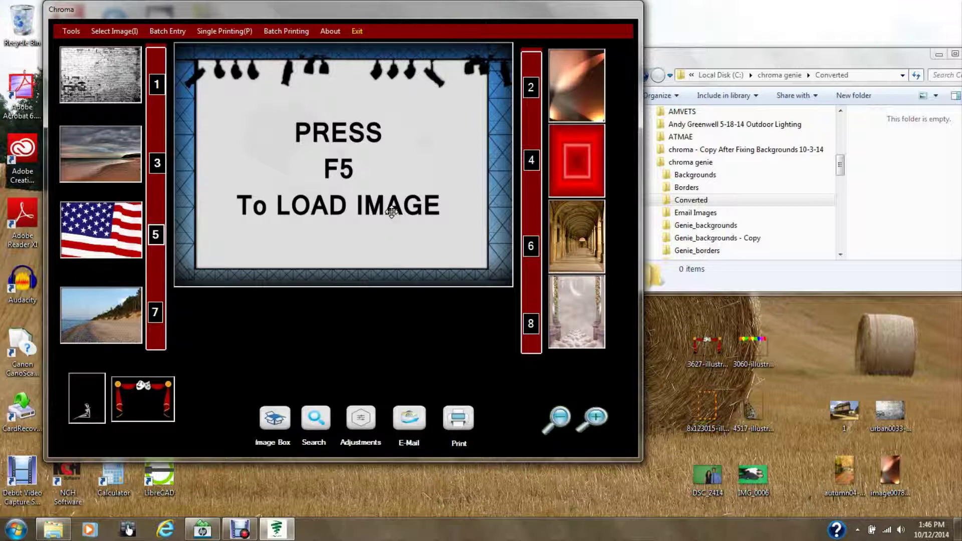
click(840, 165)
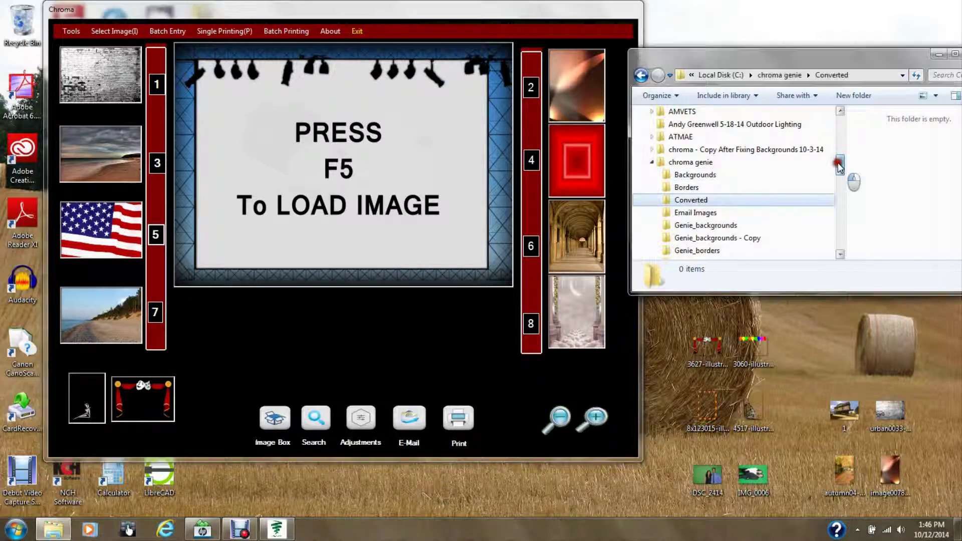
drag(839, 164, 840, 176)
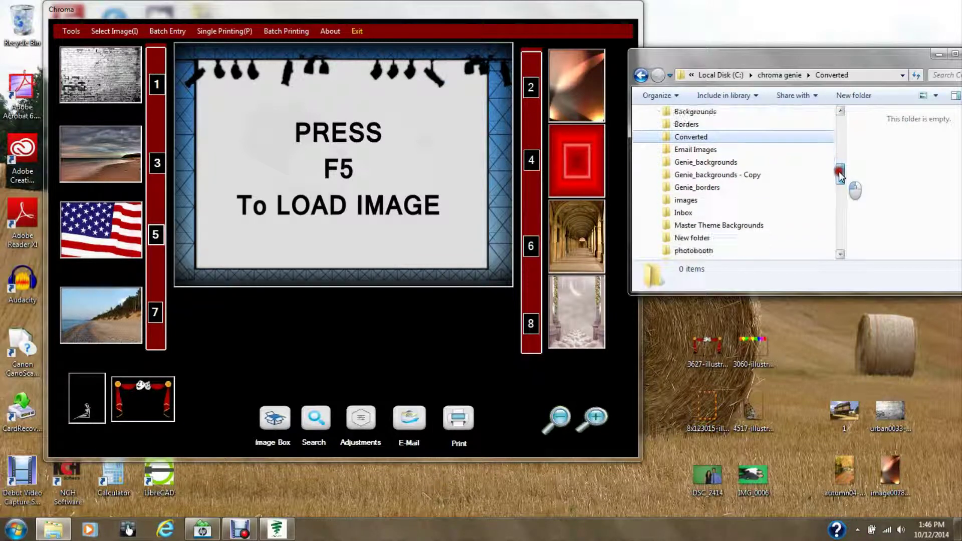
click(692, 202)
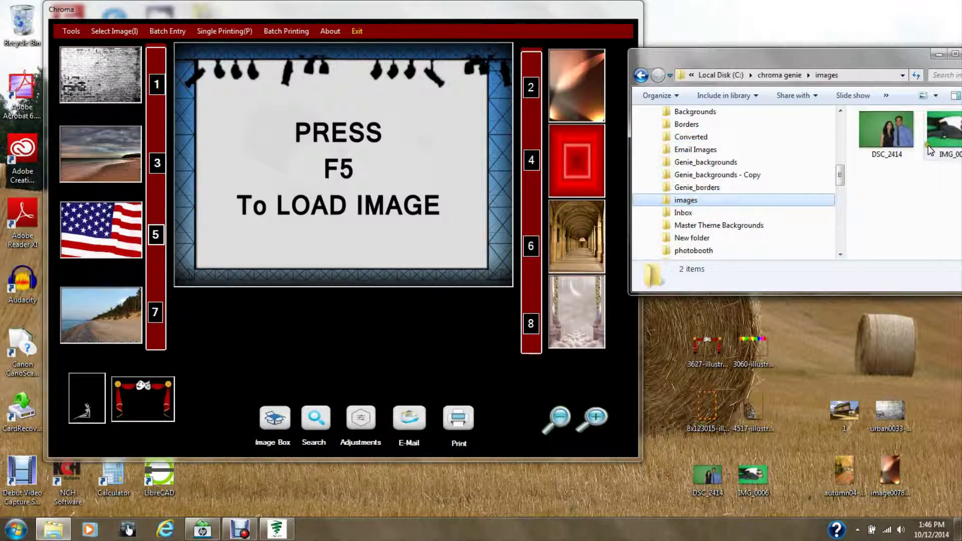
click(840, 177)
drag(840, 179, 839, 175)
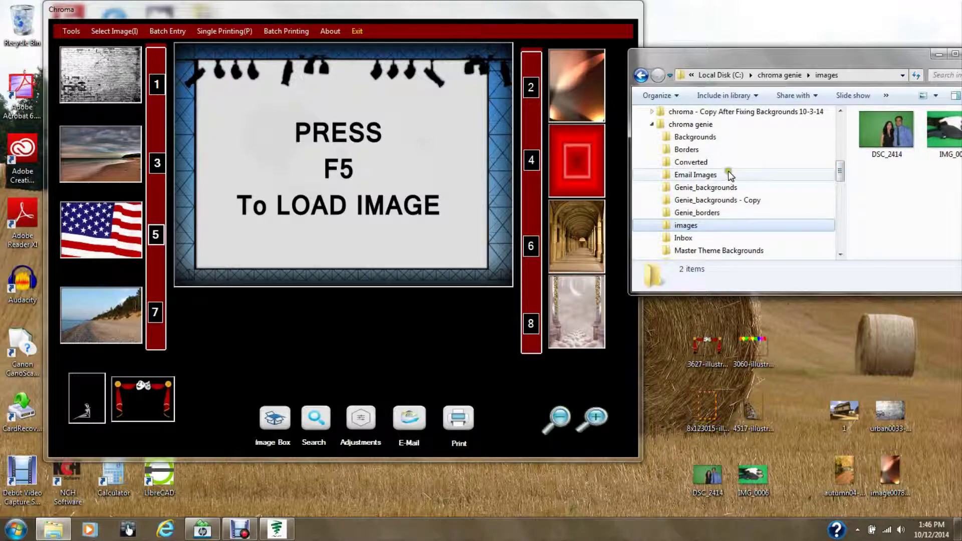
click(716, 162)
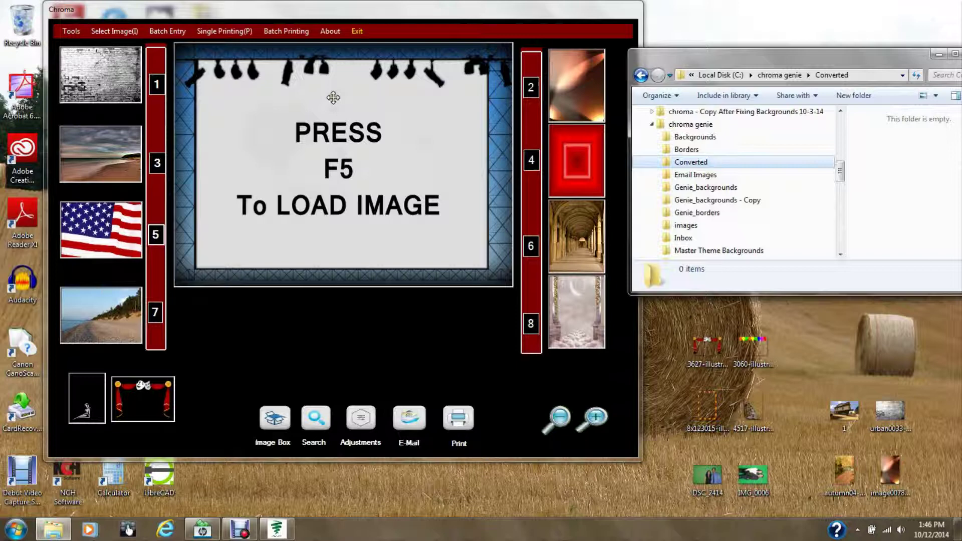
click(397, 27)
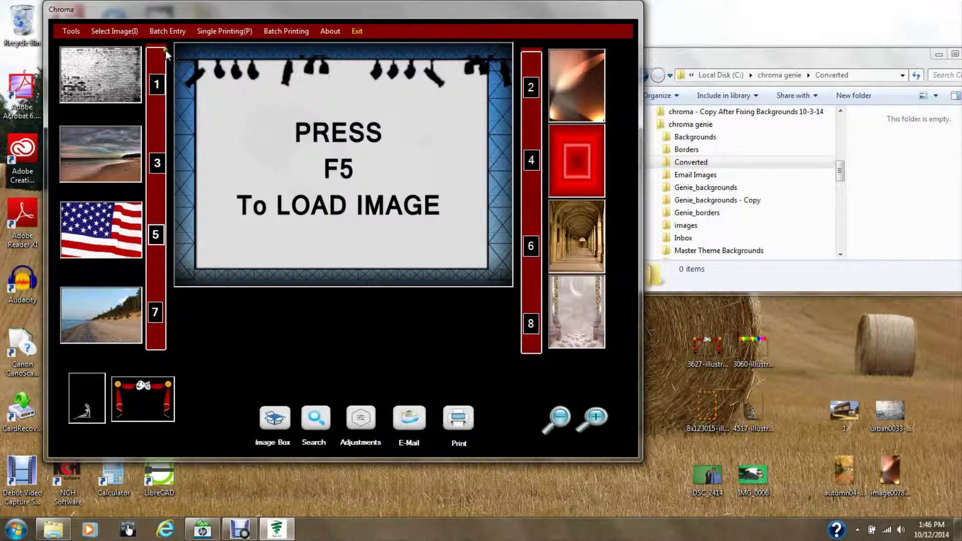
Step: Load DSC_2414 from the images folder onto the brick-wall background
click(121, 32)
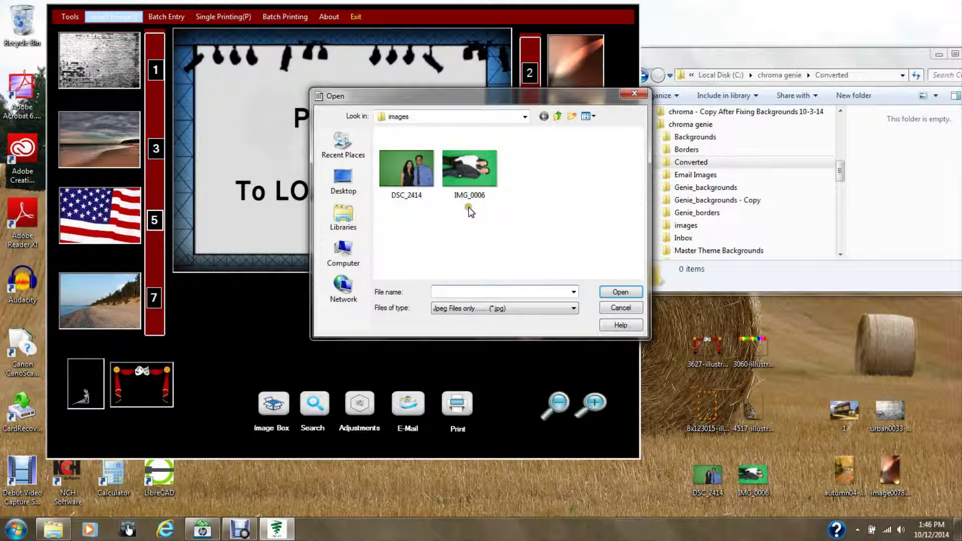
click(414, 175)
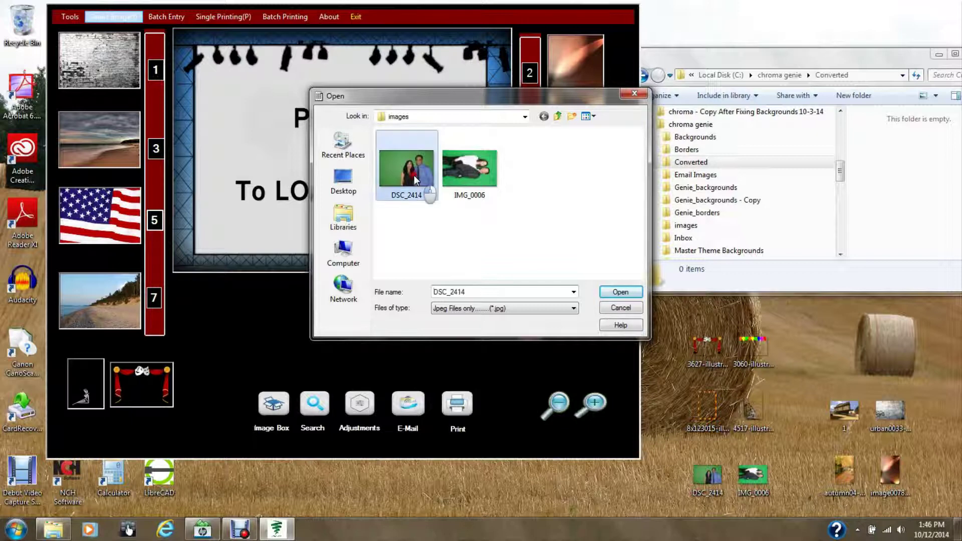
click(611, 293)
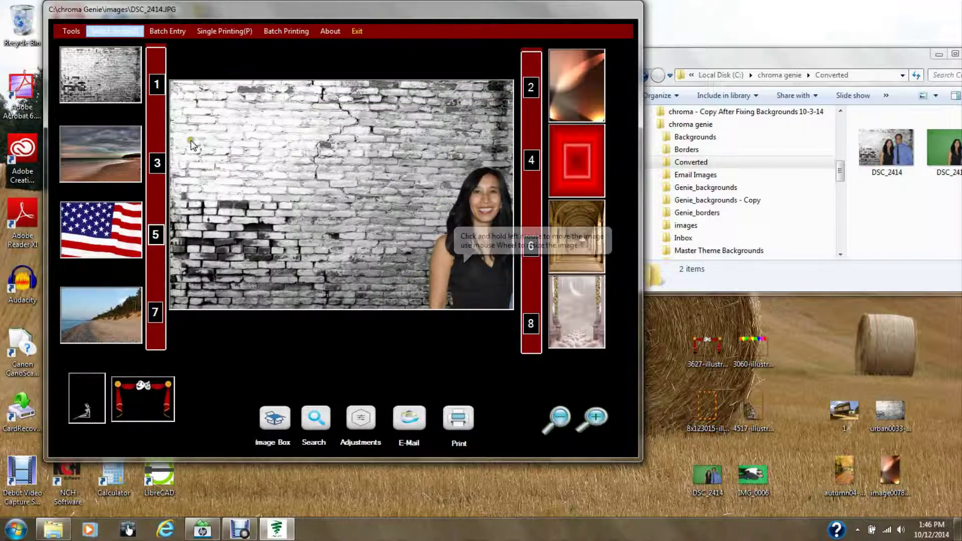
Step: Shift the couple left, zoom in twice, and move them toward the frame's upper left
click(482, 278)
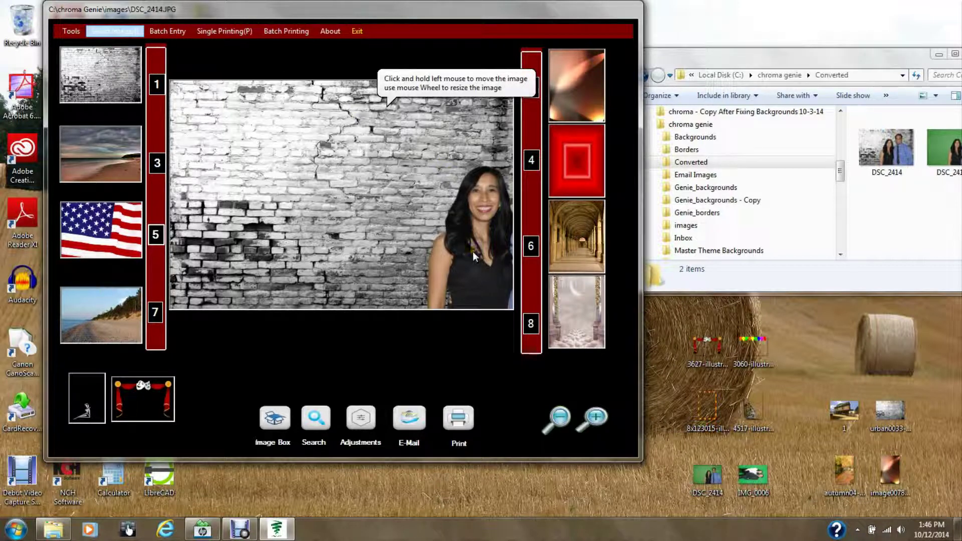
drag(473, 251, 357, 234)
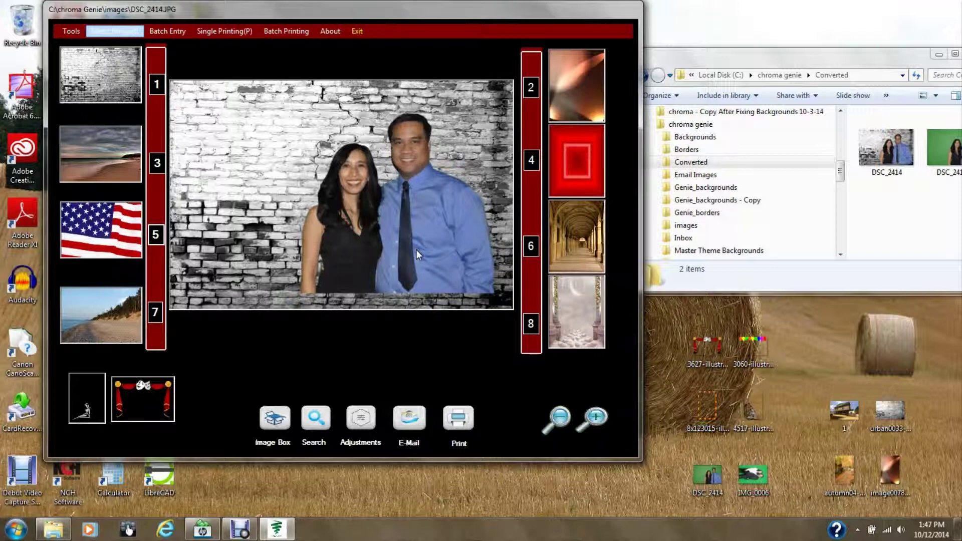
scroll(416, 249, up, 4)
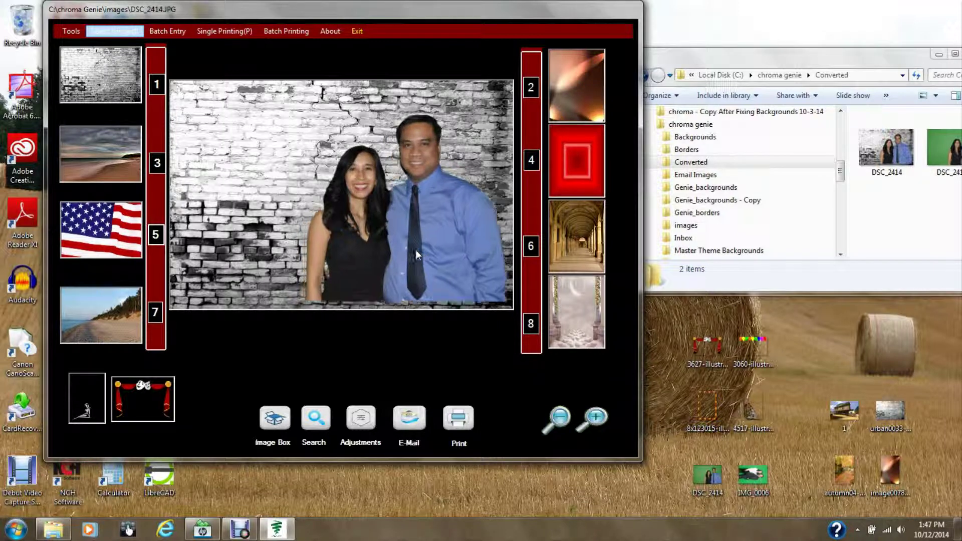
scroll(416, 250, up, 2)
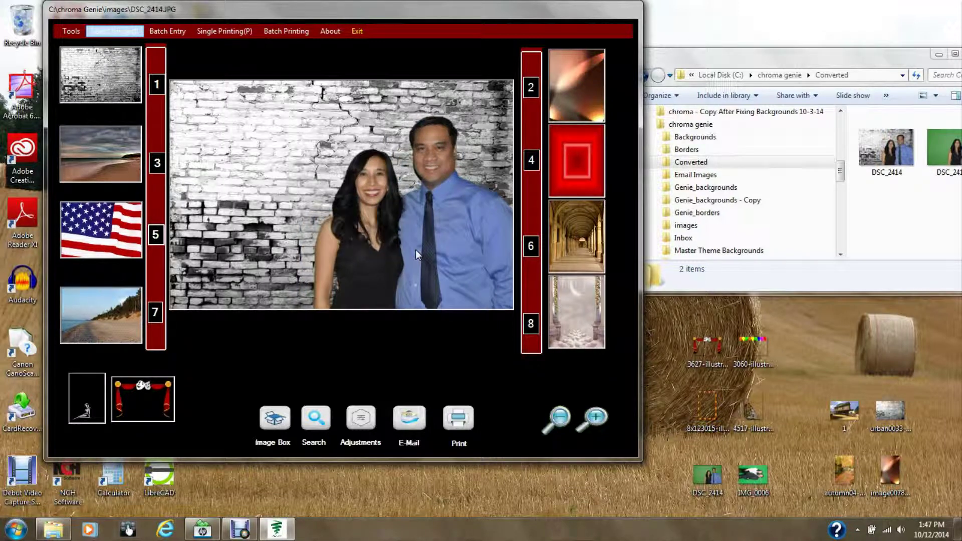
scroll(416, 250, up, 1)
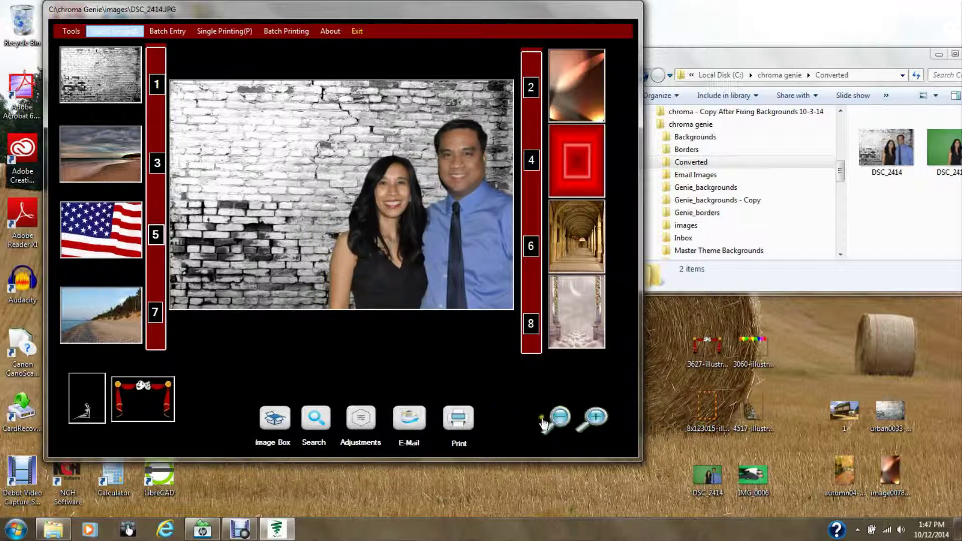
click(596, 419)
click(596, 419)
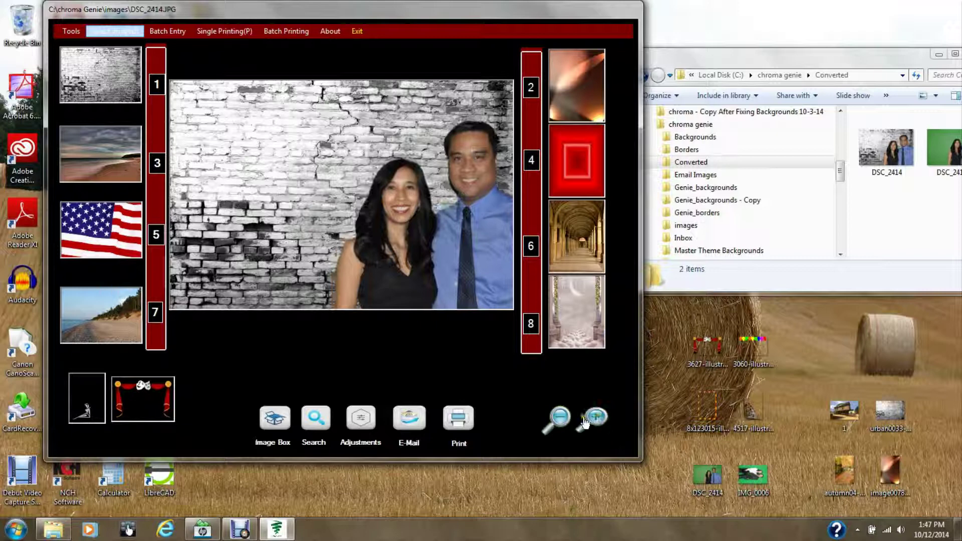
mouse_move(495, 286)
mouse_down()
mouse_move(451, 229)
mouse_move(441, 224)
mouse_move(427, 246)
mouse_up()
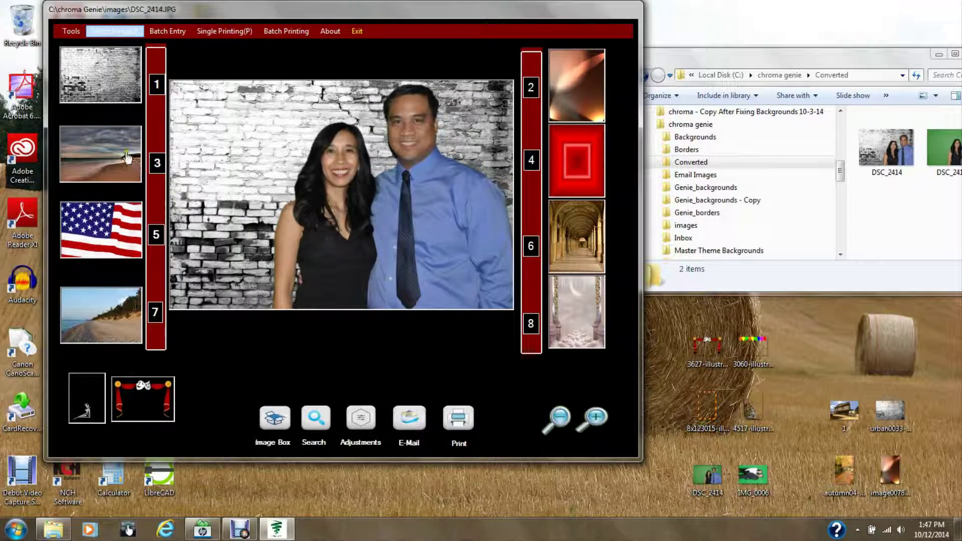
Step: Try the sunset beach, settle on the tree-lined shoreline background, then begin selecting another image
click(98, 168)
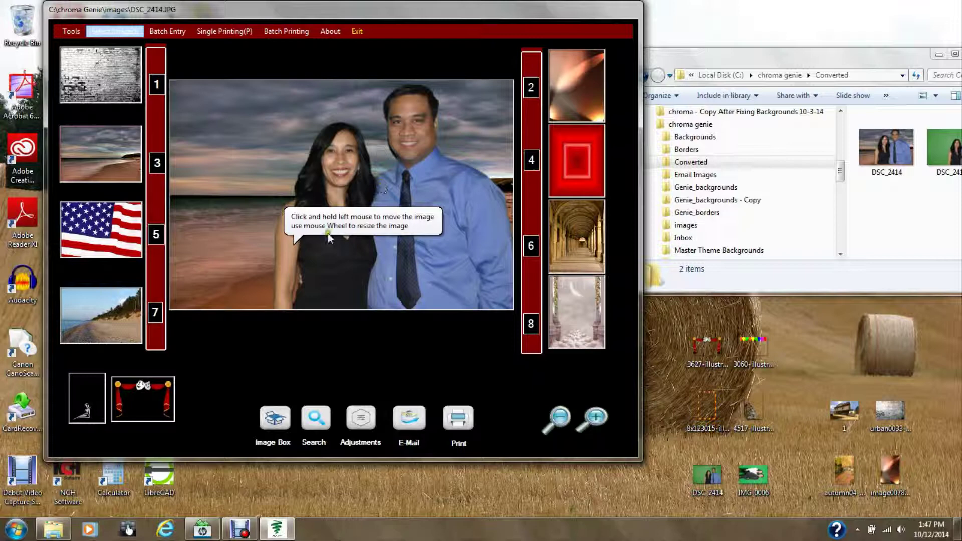
click(79, 326)
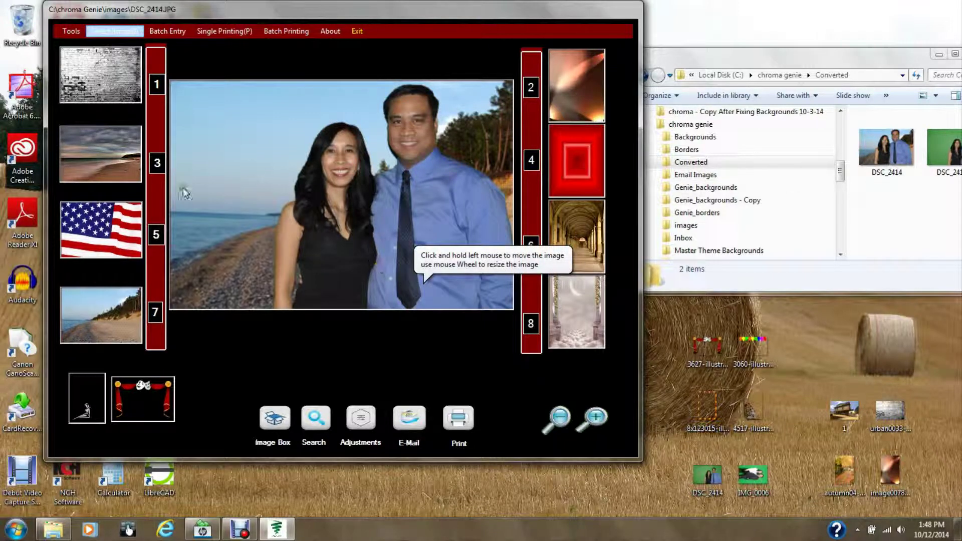
click(112, 32)
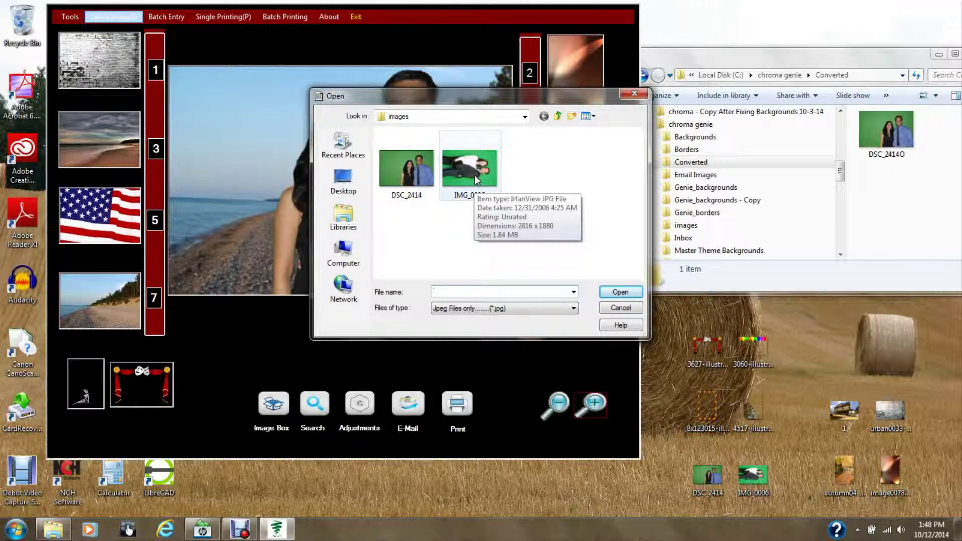
Step: Load IMG_0006 and, after trying the red backdrop, set the arched corridor background
double_click(474, 176)
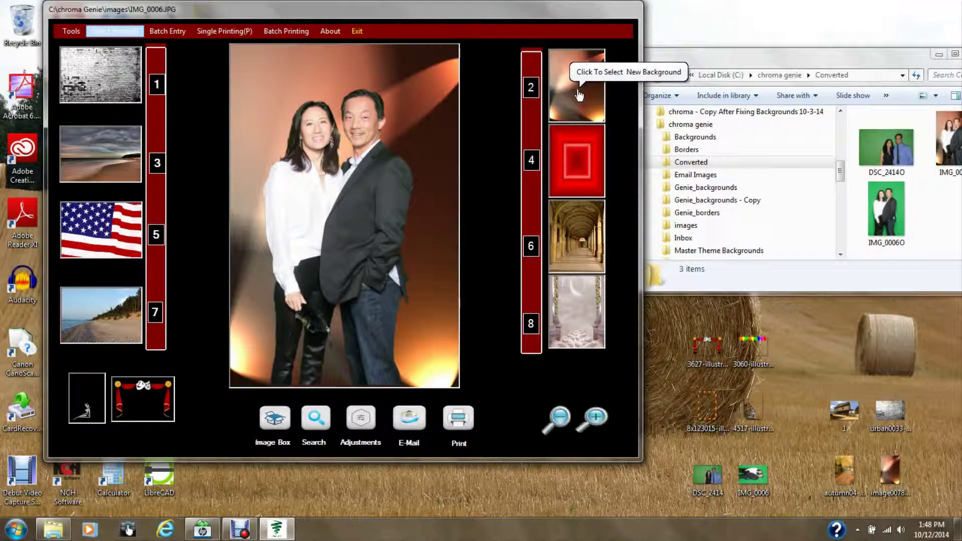
click(580, 167)
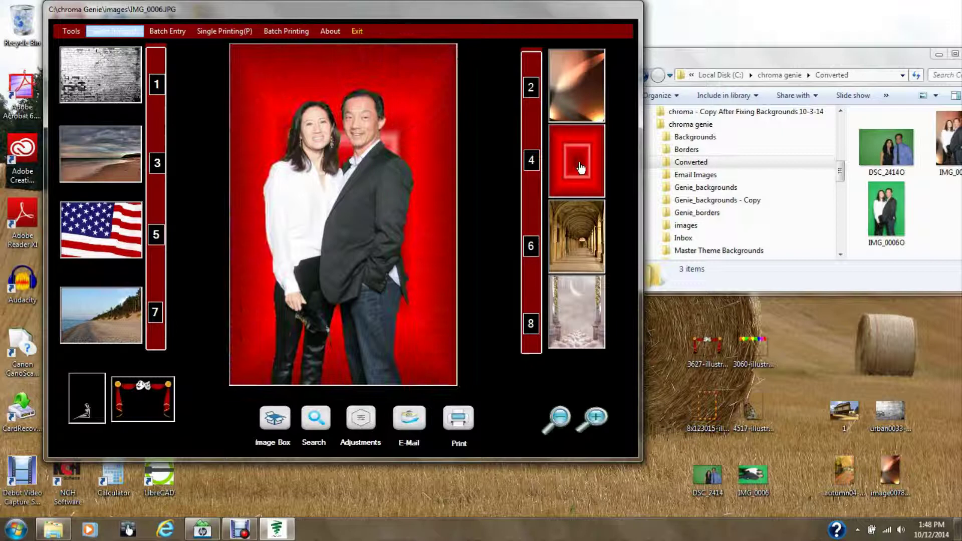
click(575, 256)
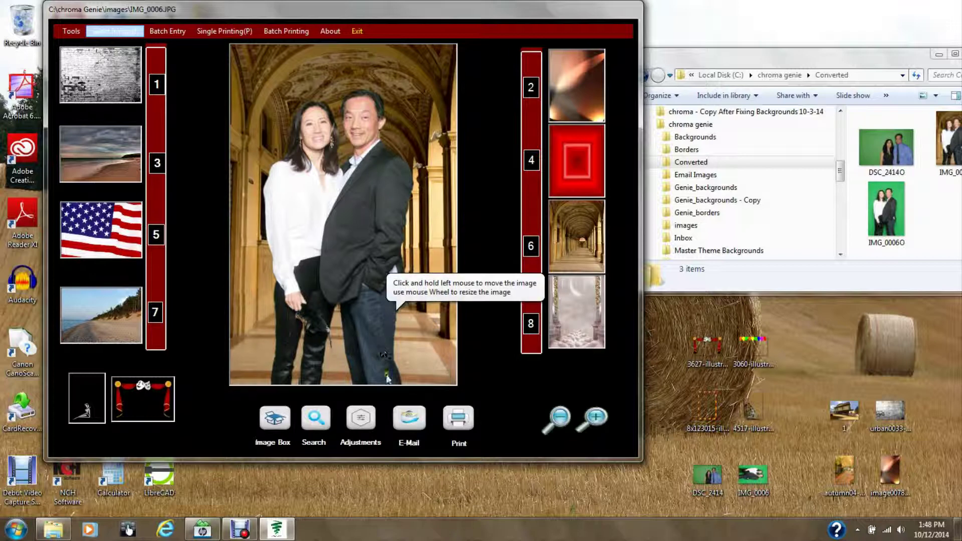
click(459, 420)
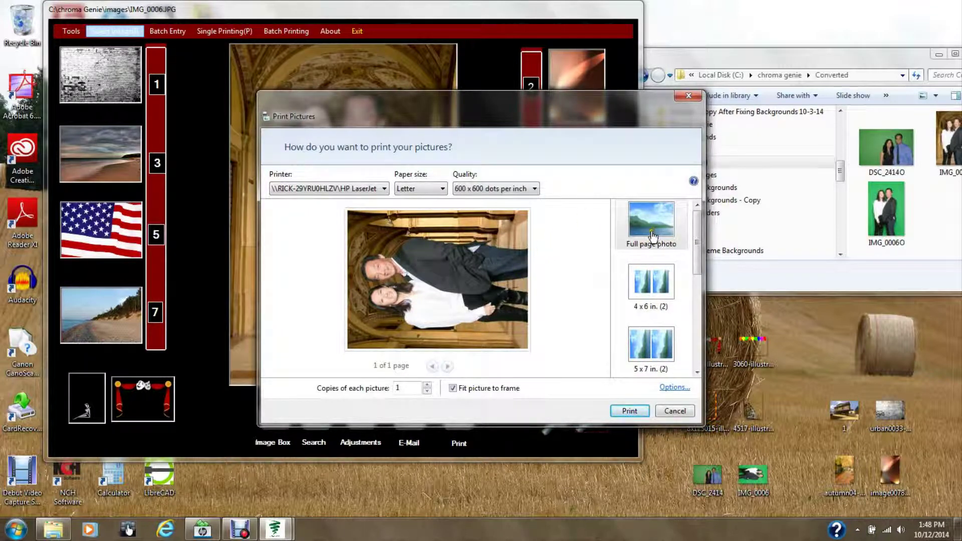
click(443, 187)
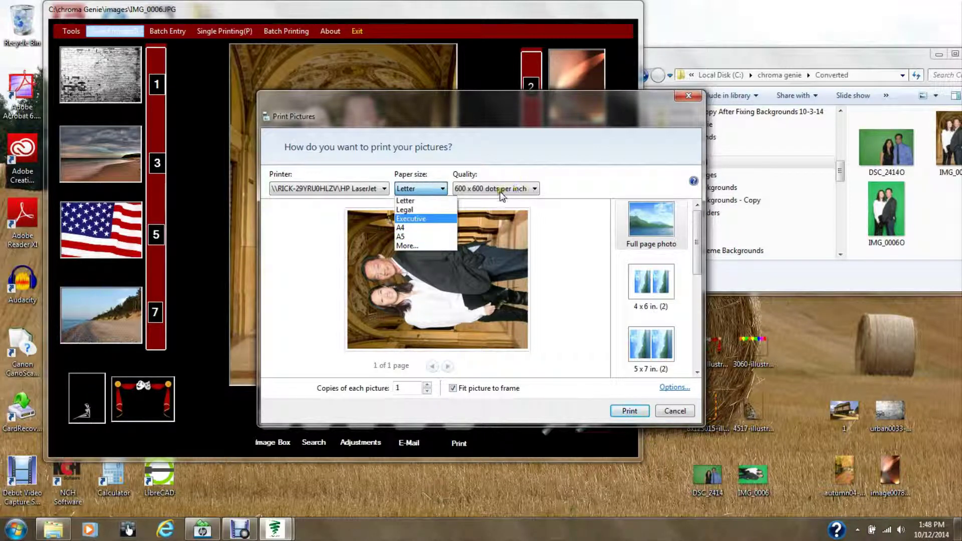
click(544, 256)
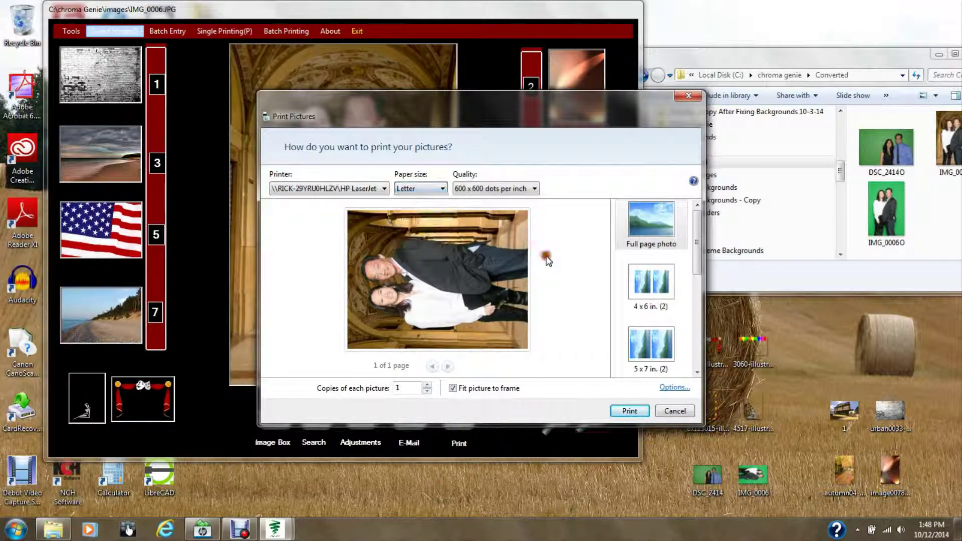
click(654, 345)
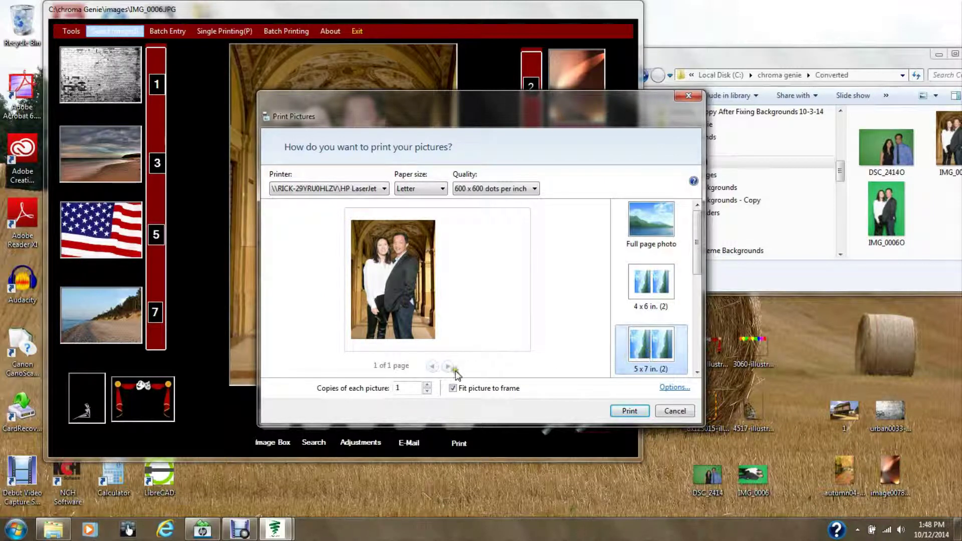
click(427, 384)
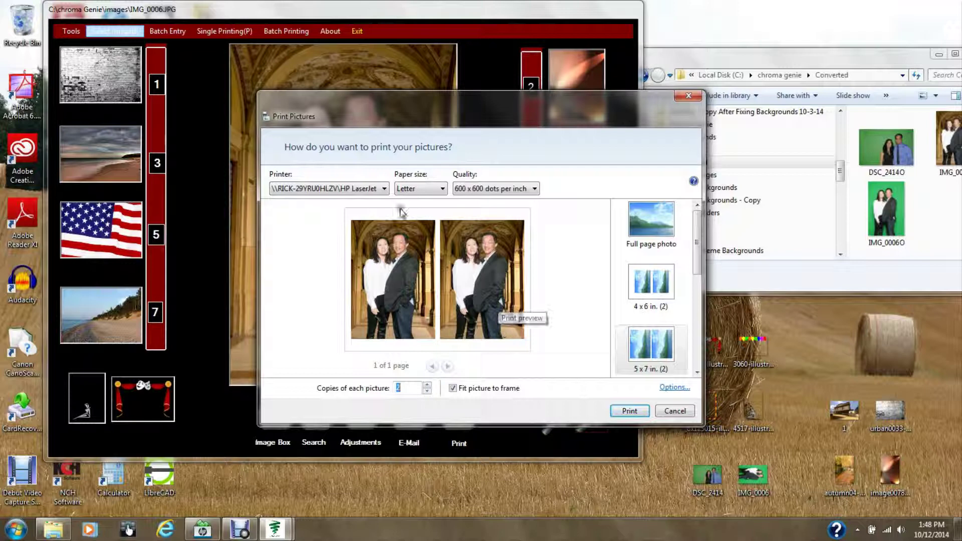
scroll(700, 266, down, 1)
drag(699, 267, 706, 338)
click(649, 285)
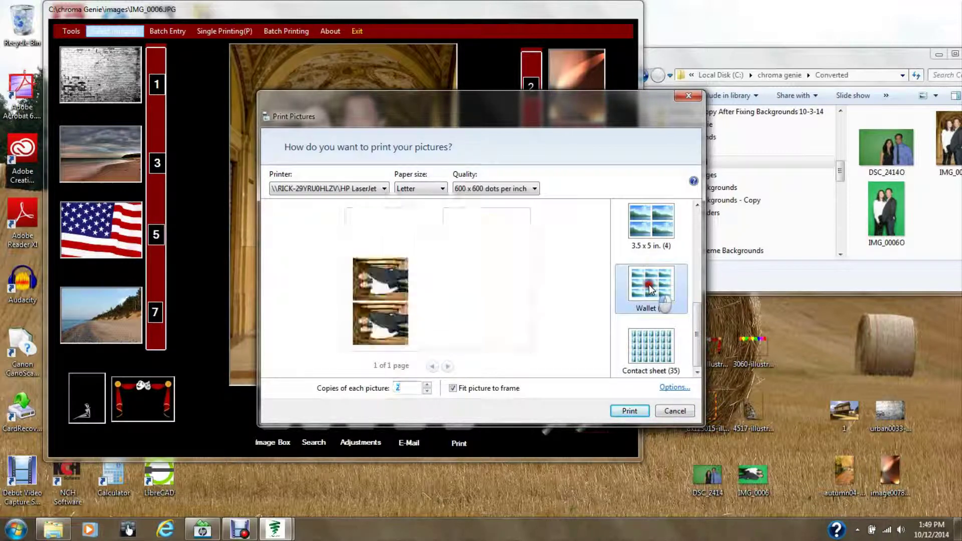
click(429, 385)
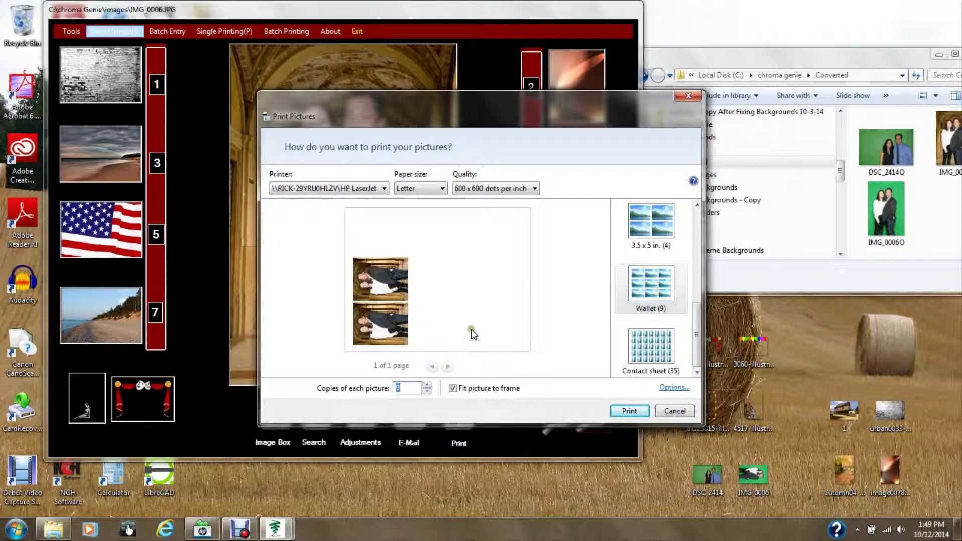
text(9)
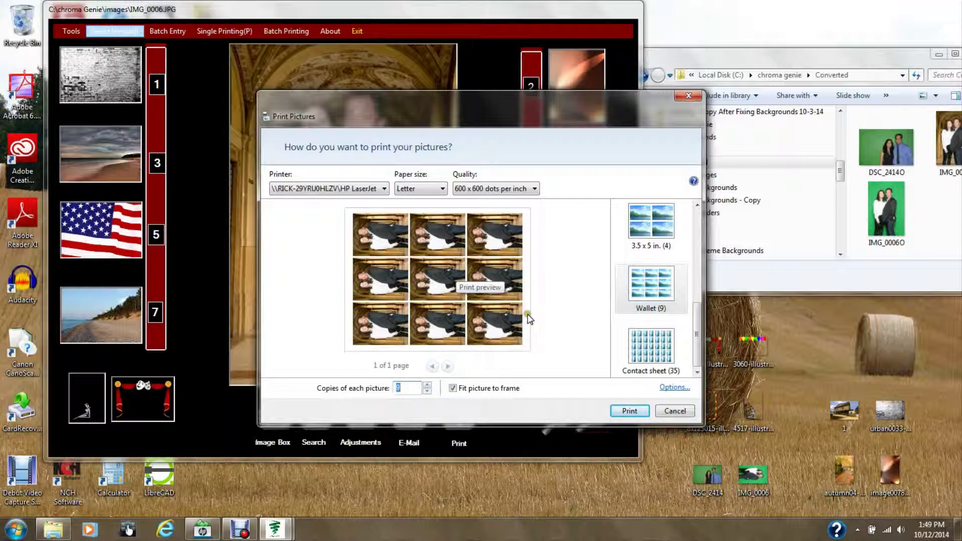
click(666, 412)
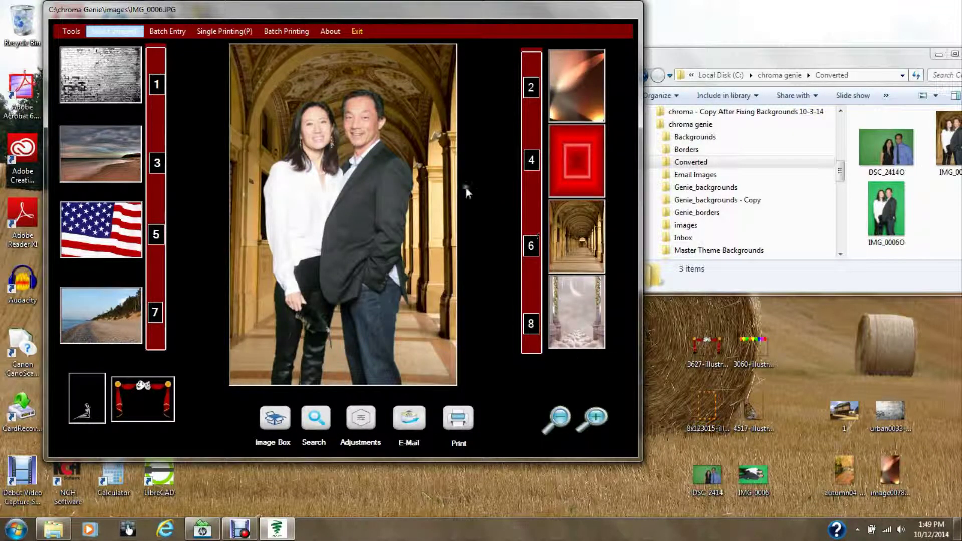